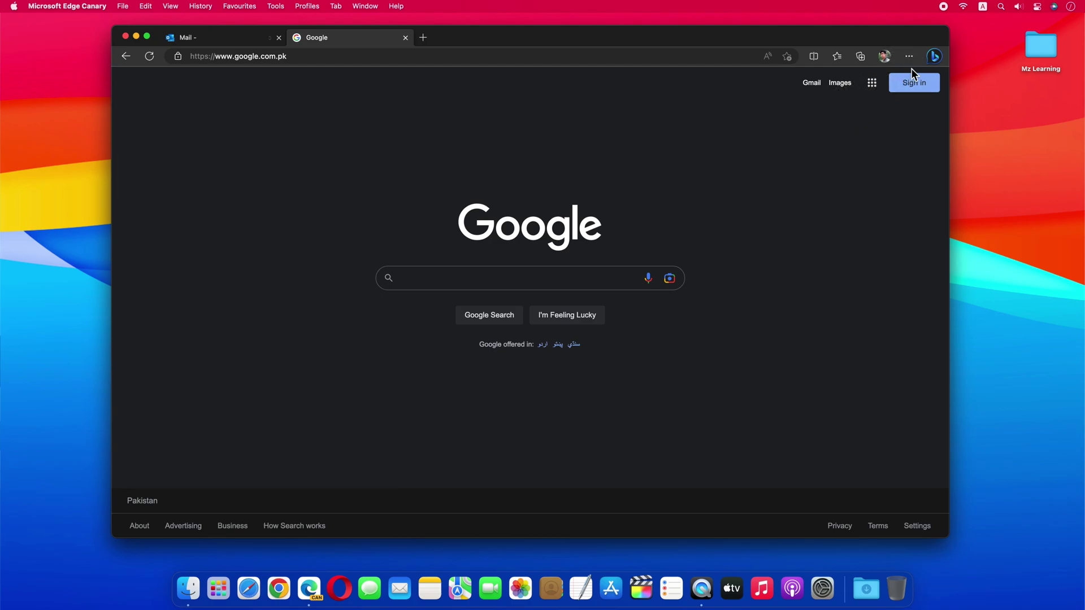
Open the Bing Discover side panel beside Google and focus its 'Ask me anything...' Chat box.
{"action": "left_click", "coordinate": [935, 56]}
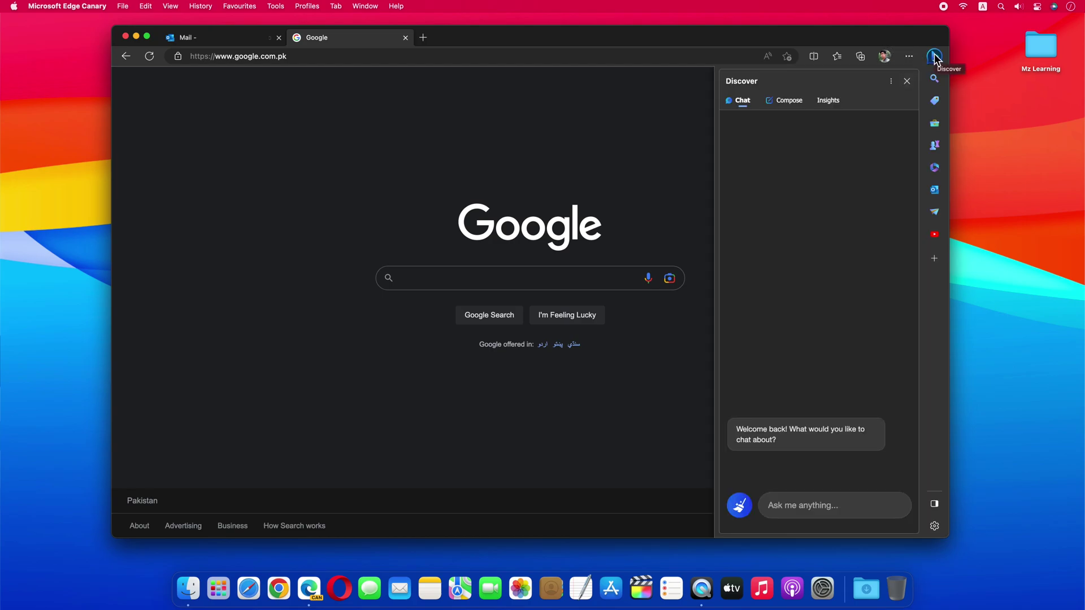
{"action": "key", "text": "super+shift+period"}
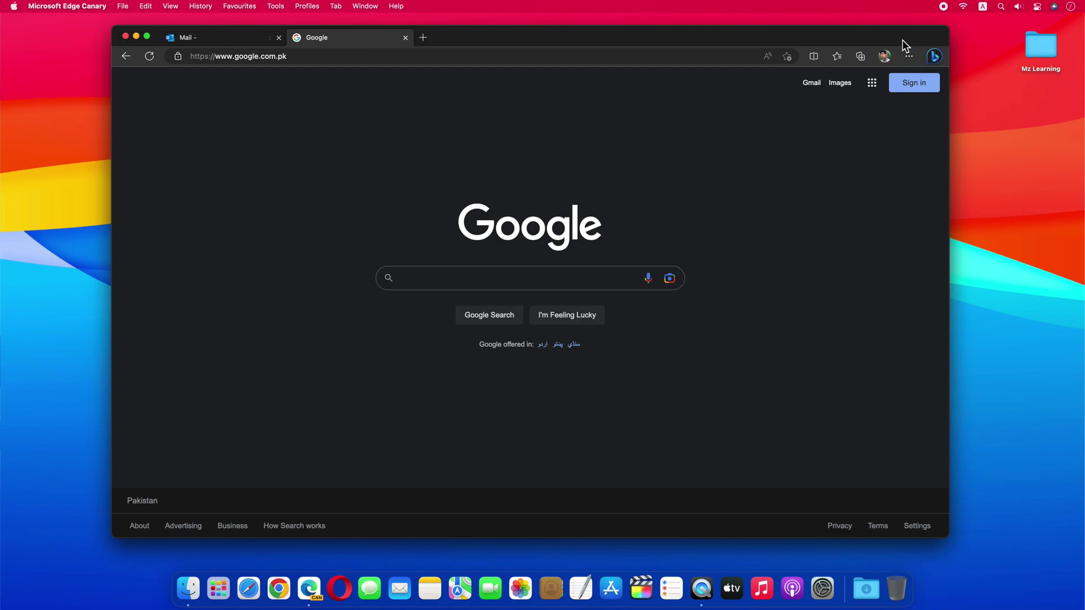
{"action": "left_click", "coordinate": [934, 57]}
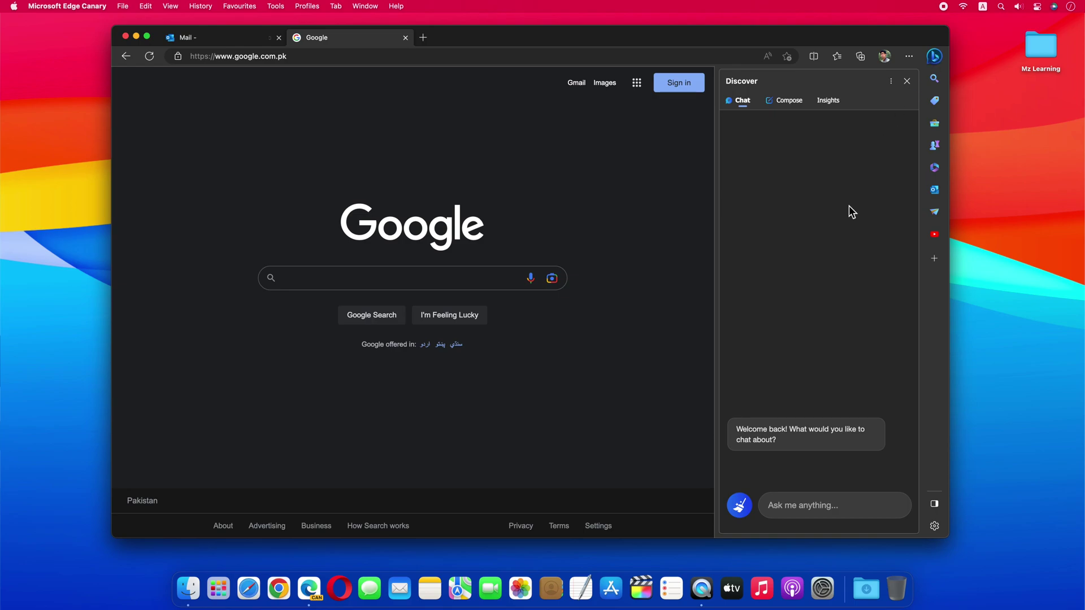
{"action": "left_click", "coordinate": [791, 506]}
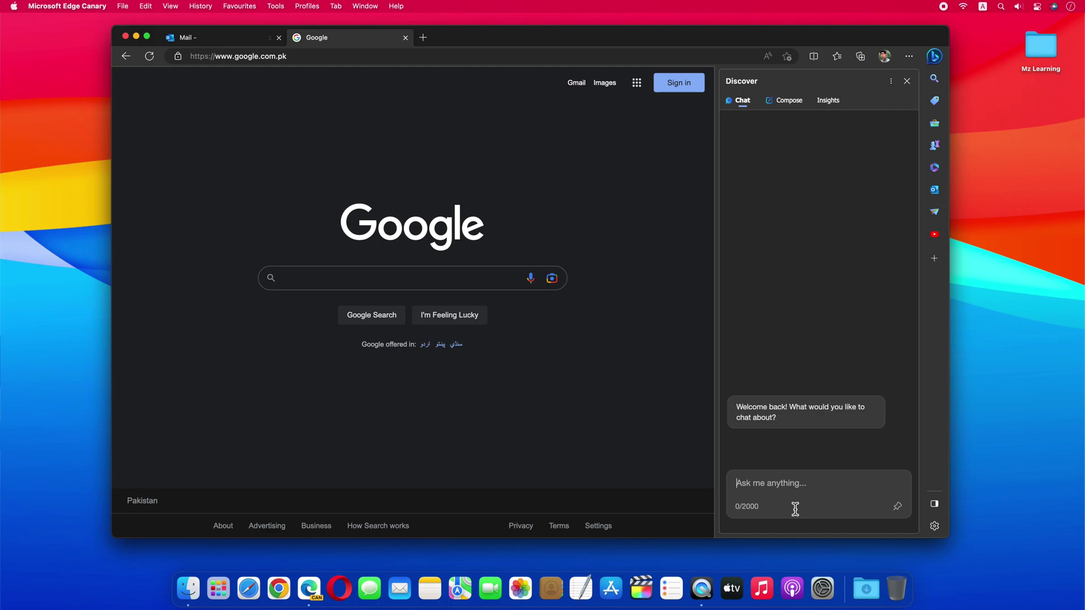
Ask the Discover chat 'show me windows 11 top 5 features'.
{"action": "left_click", "coordinate": [795, 509]}
{"action": "type", "text": "show me windows 11 top 5 features"}
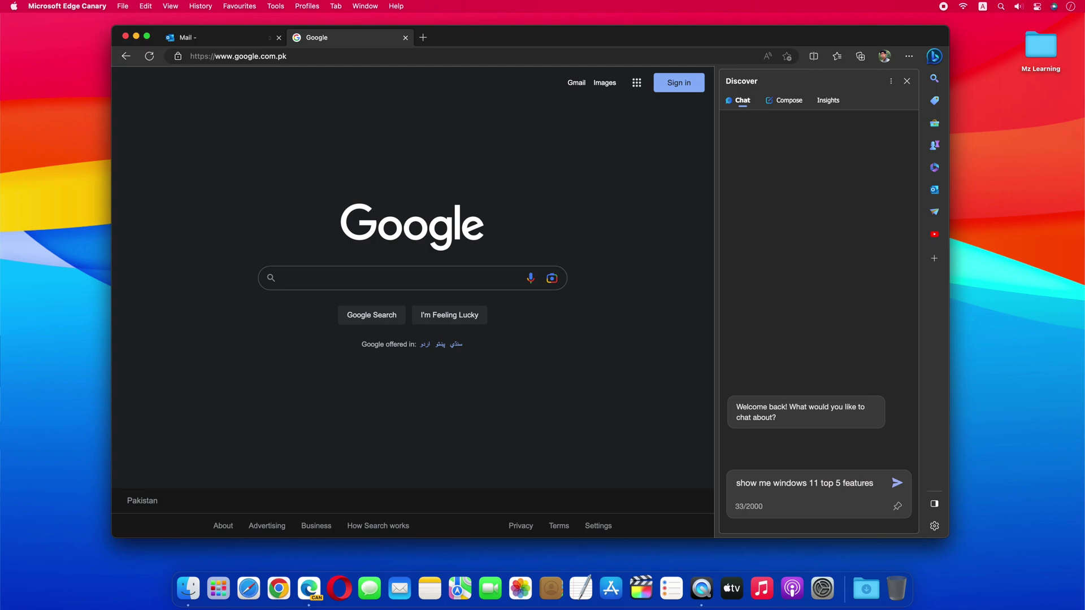
{"action": "key", "text": "Return"}
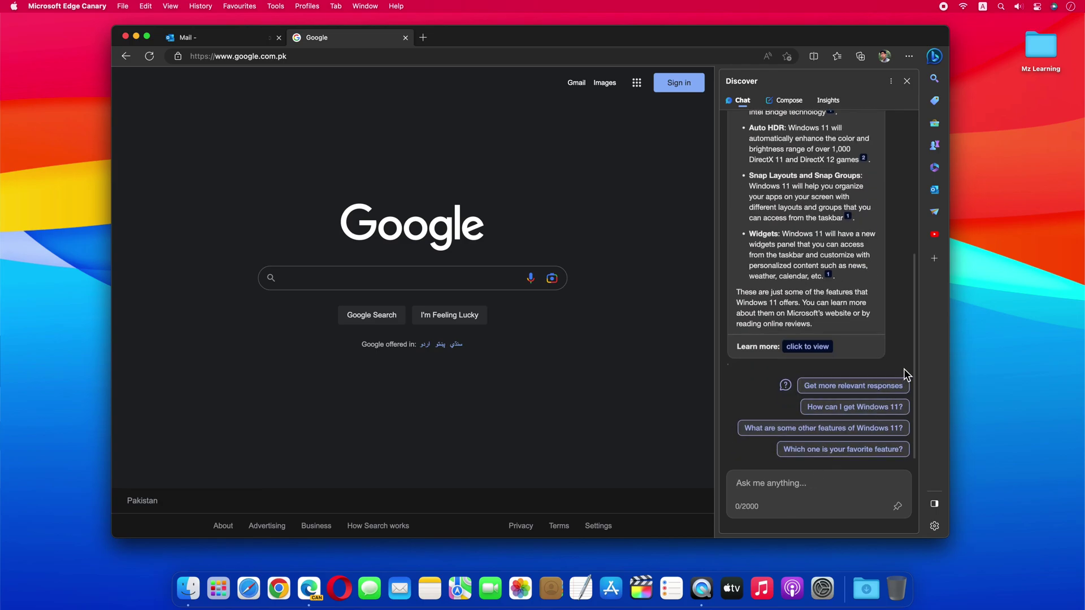
Expand the answer's Learn more source links, then switch Discover to the Compose tab.
{"action": "scroll", "coordinate": [914, 360], "scroll_direction": "up", "scroll_amount": 1}
{"action": "left_click_drag", "start_coordinate": [915, 355], "coordinate": [930, 282]}
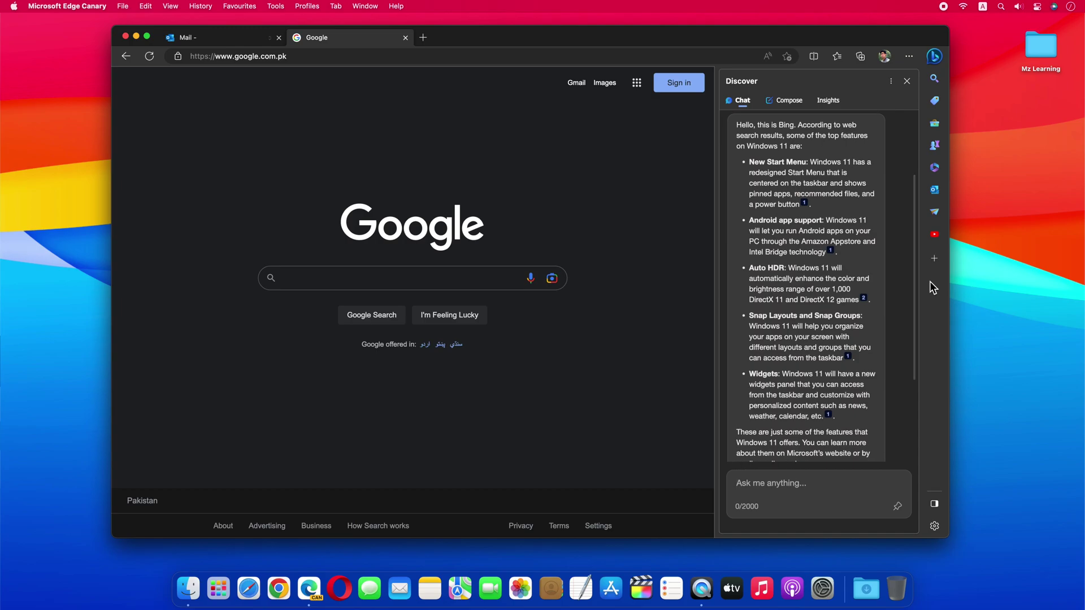
{"action": "mouse_move", "coordinate": [828, 301]}
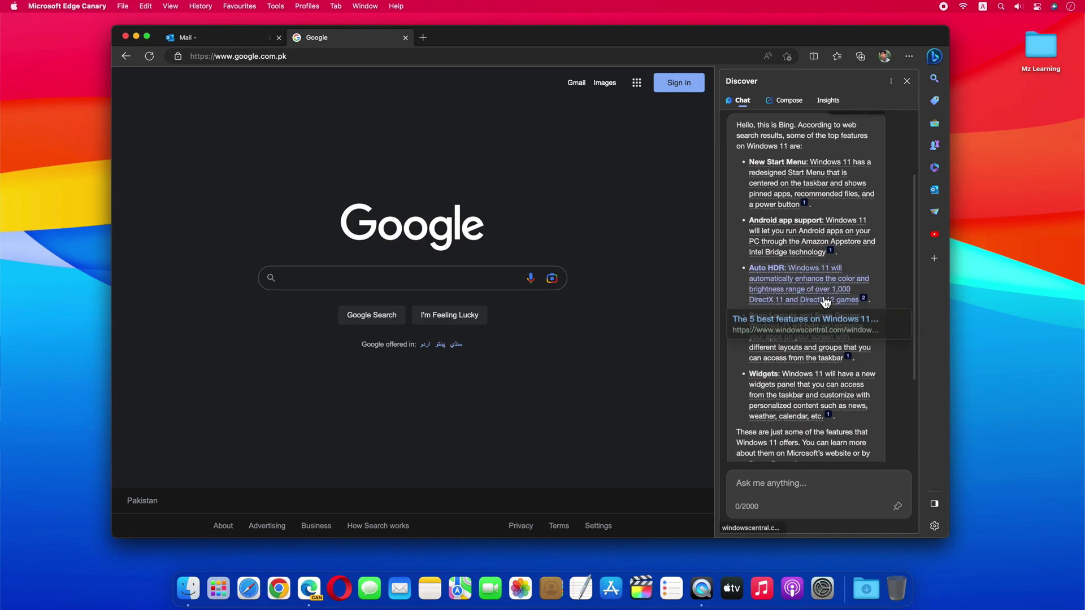
{"action": "mouse_move", "coordinate": [813, 354]}
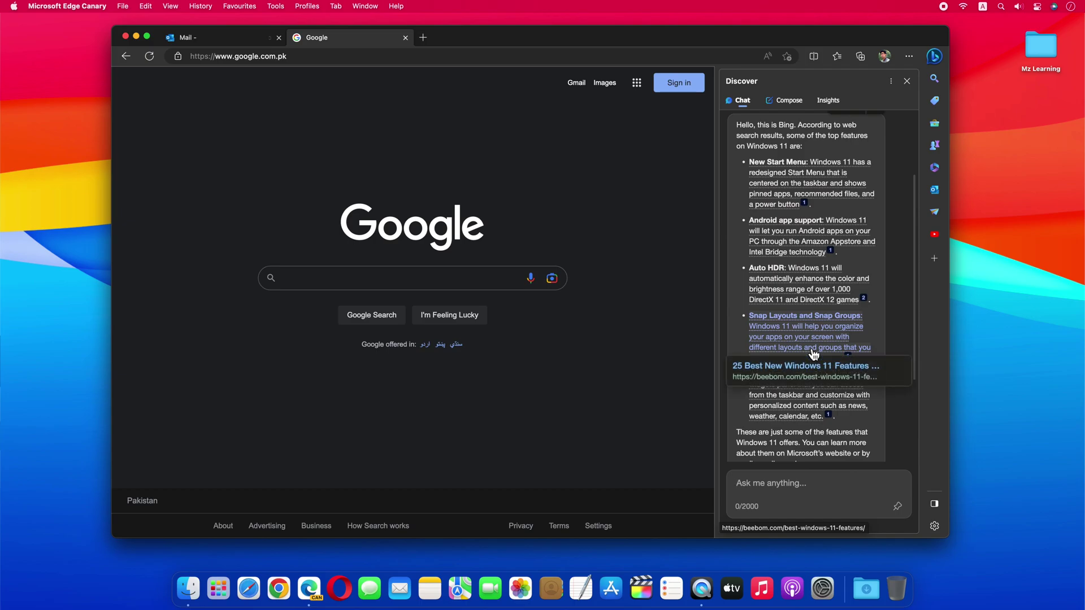
{"action": "mouse_move", "coordinate": [806, 399]}
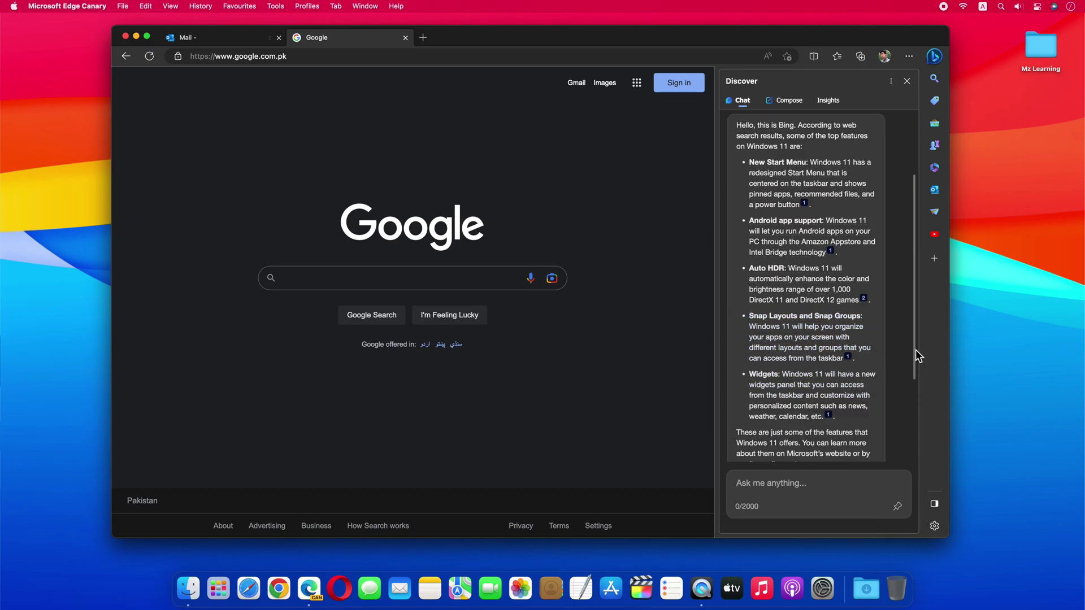
{"action": "scroll", "coordinate": [916, 349], "scroll_direction": "down", "scroll_amount": 4}
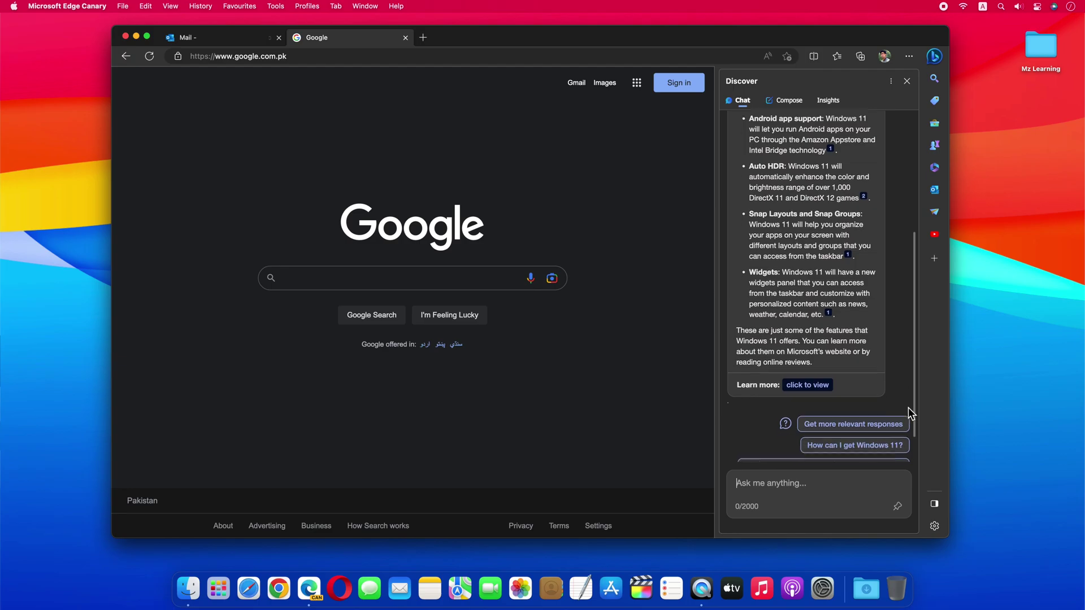
{"action": "left_click", "coordinate": [810, 382]}
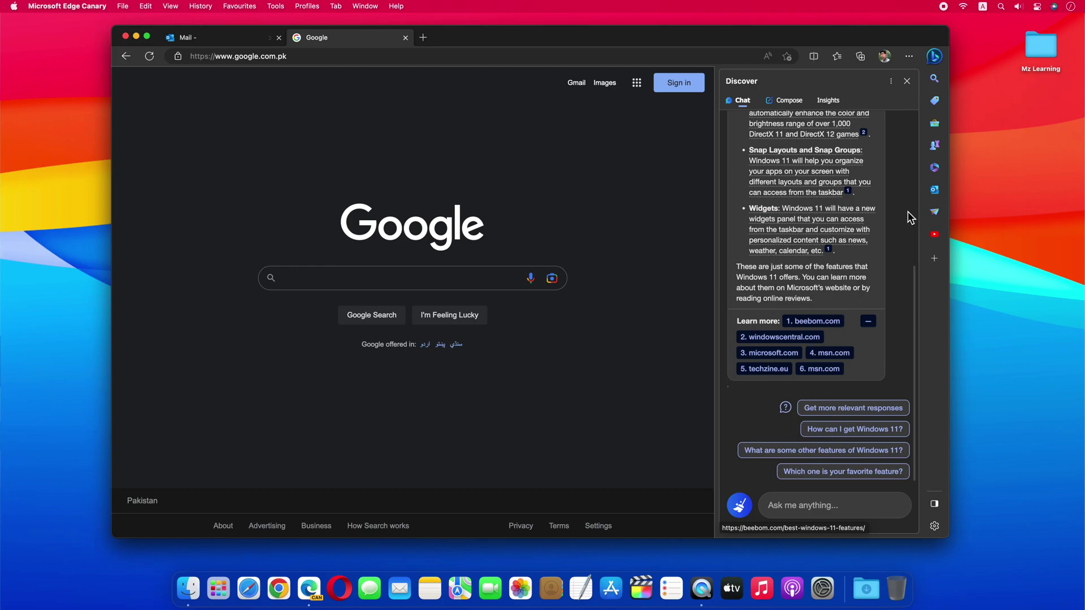
{"action": "left_click", "coordinate": [787, 102]}
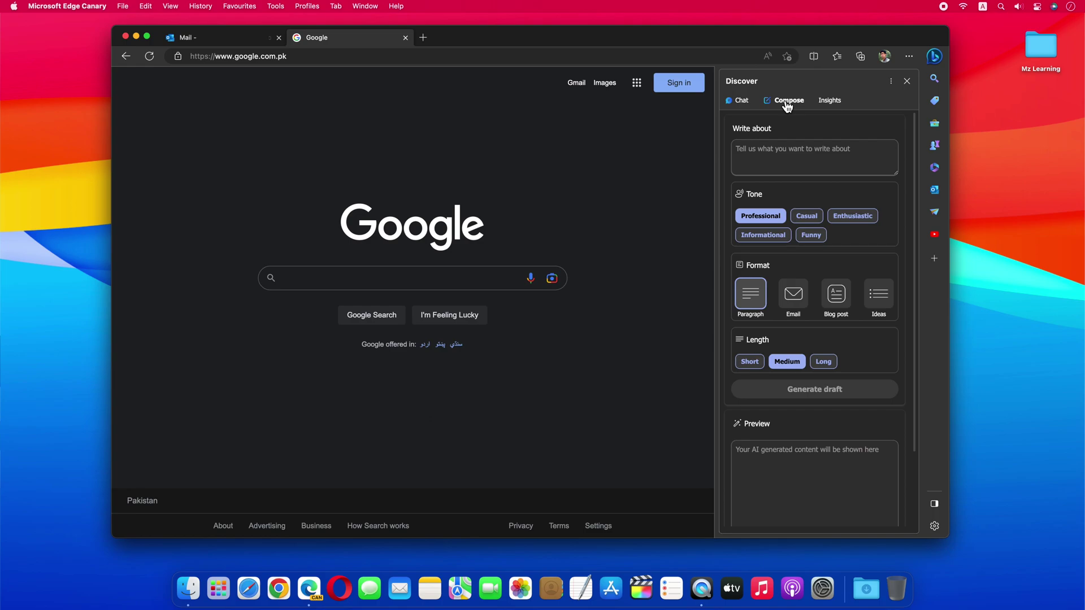
Generate a short Email draft about 'email my boss for 2 days leave', then go to the Outlook tab.
{"action": "left_click", "coordinate": [773, 151]}
{"action": "type", "text": "email my boss fo"}
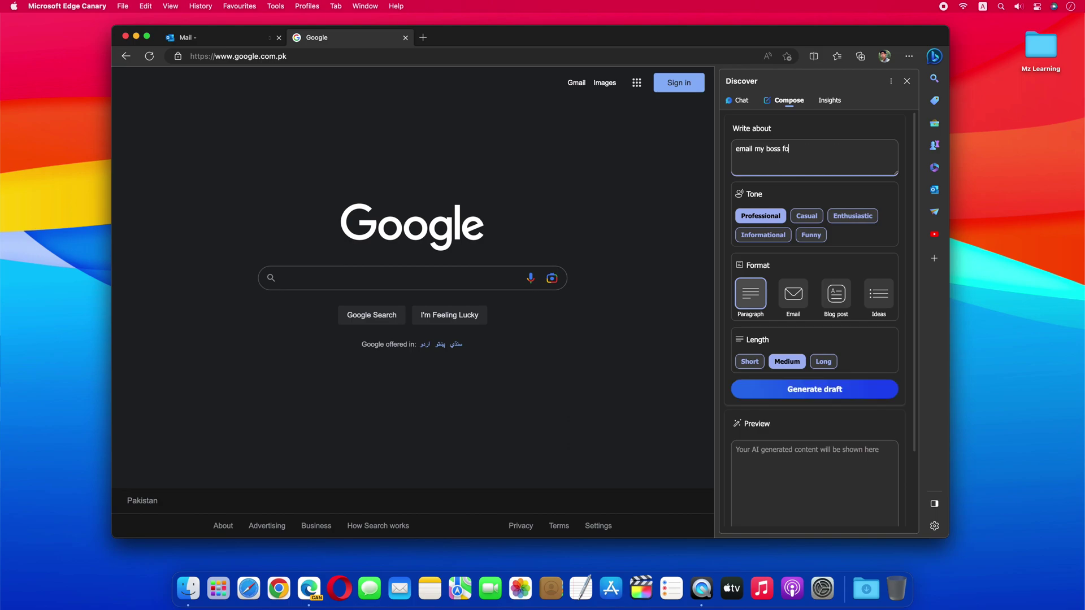
{"action": "type", "text": "r 2 days leave"}
{"action": "left_click", "coordinate": [756, 221]}
{"action": "left_click", "coordinate": [794, 293]}
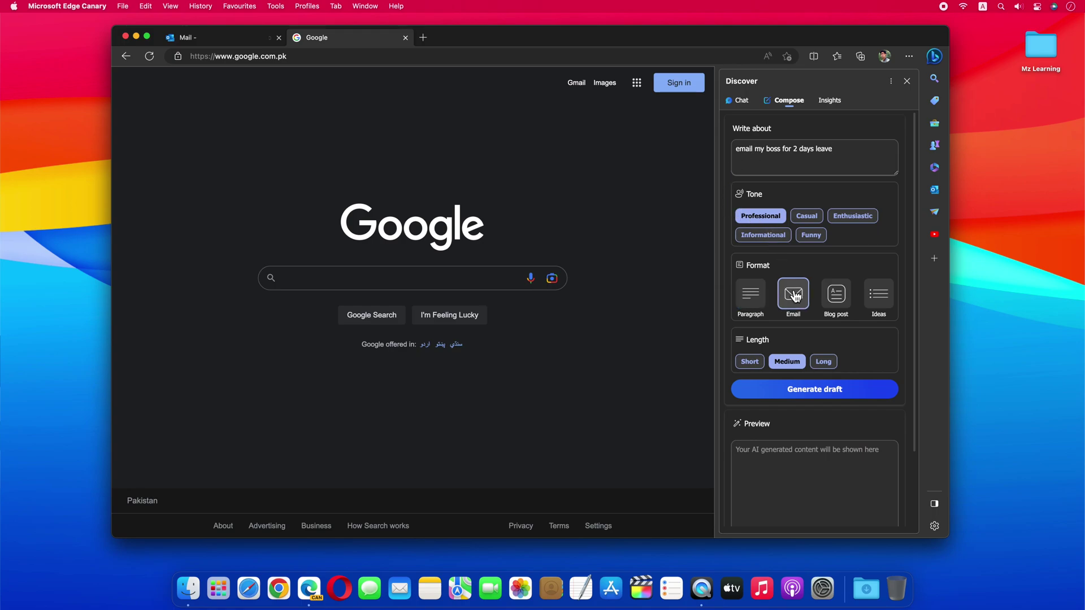
{"action": "left_click", "coordinate": [750, 362]}
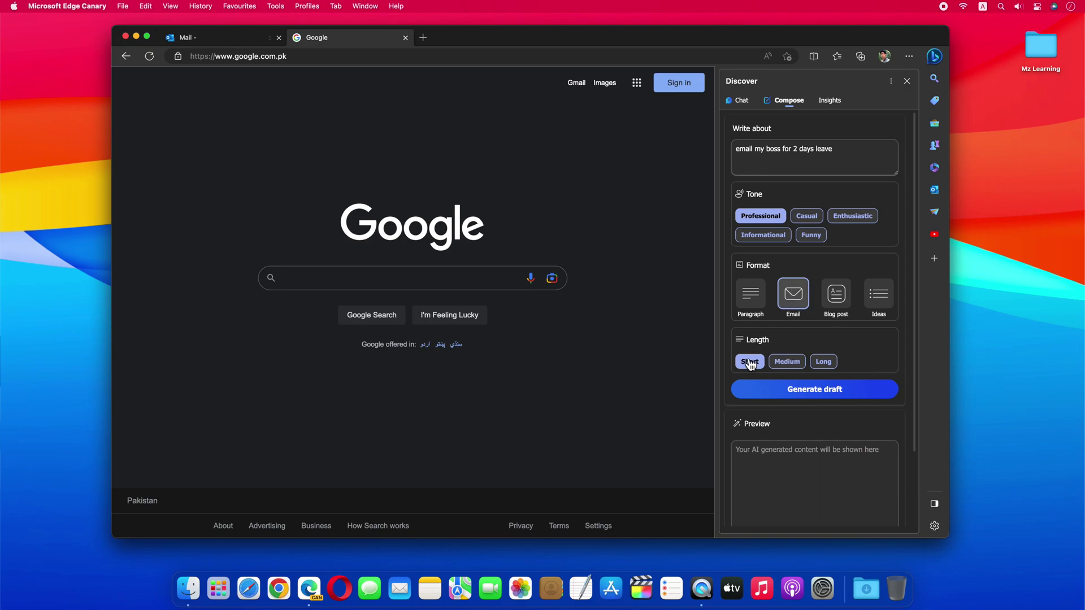
{"action": "left_click", "coordinate": [798, 394]}
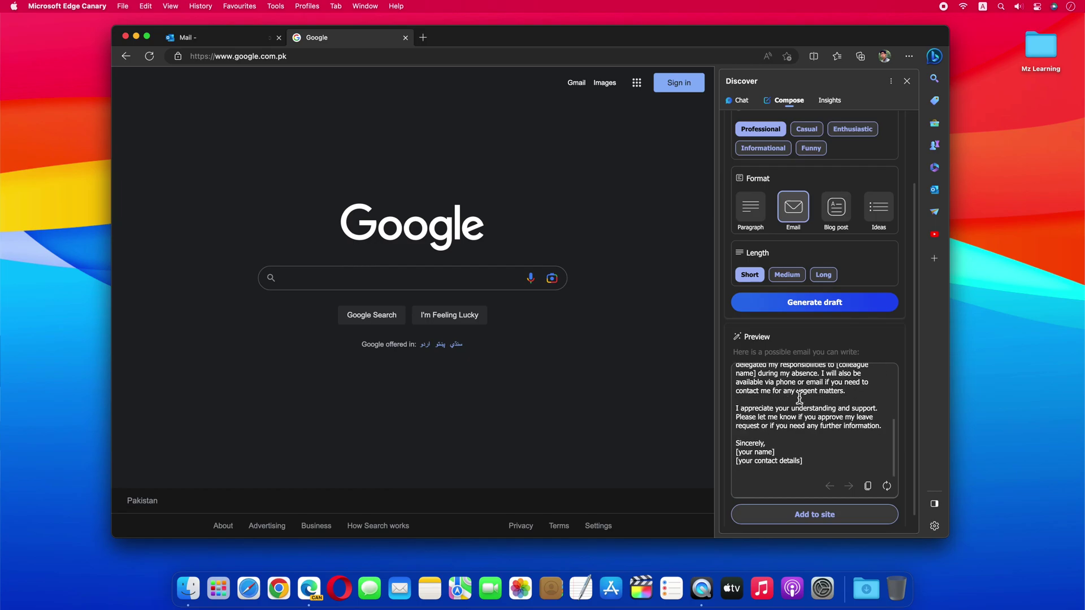
{"action": "scroll", "coordinate": [800, 398], "scroll_direction": "up", "scroll_amount": 5}
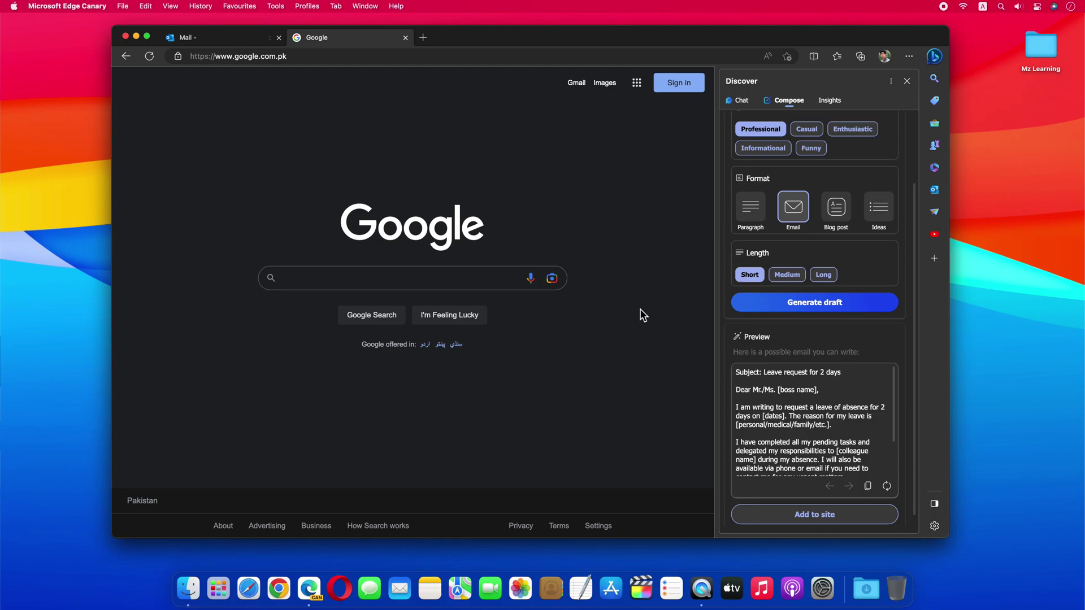
{"action": "left_click", "coordinate": [251, 43]}
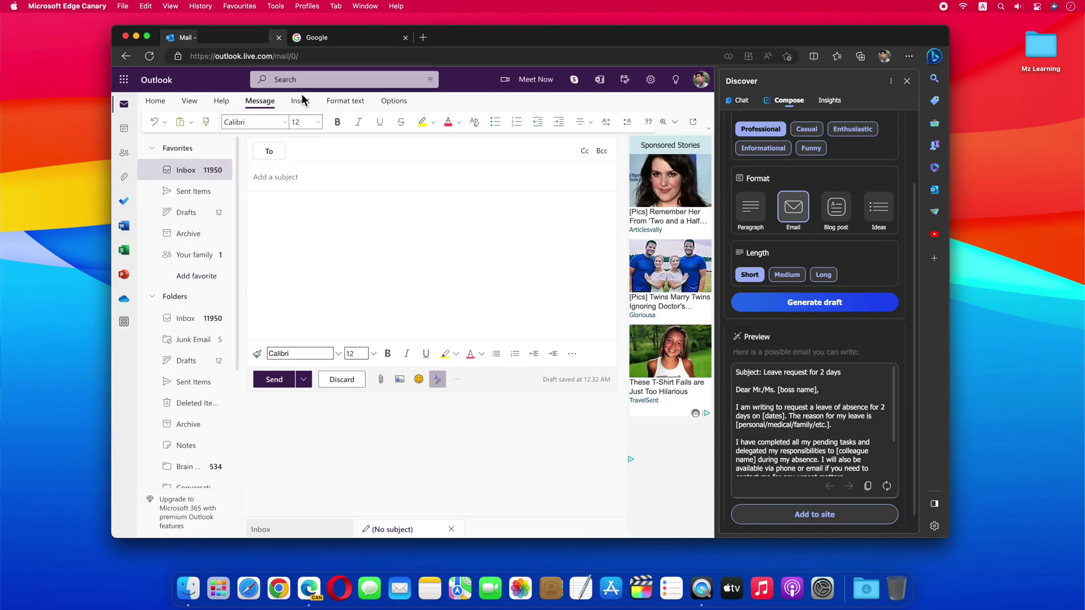
Insert the generated leave-request draft into the Outlook message body with Add to site.
{"action": "left_click", "coordinate": [814, 516]}
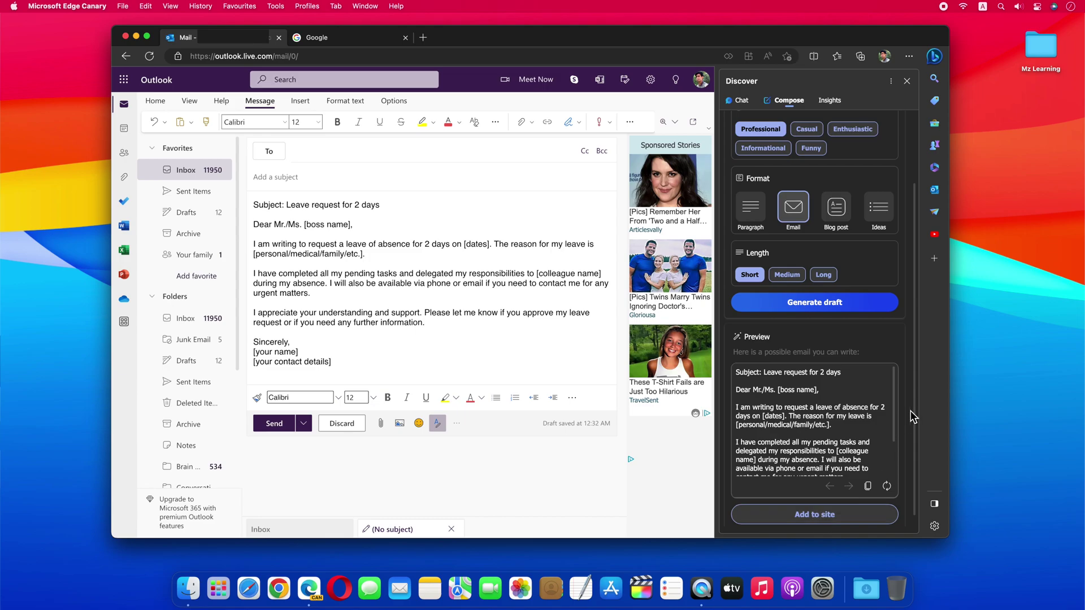
{"action": "left_click_drag", "start_coordinate": [913, 404], "coordinate": [917, 311]}
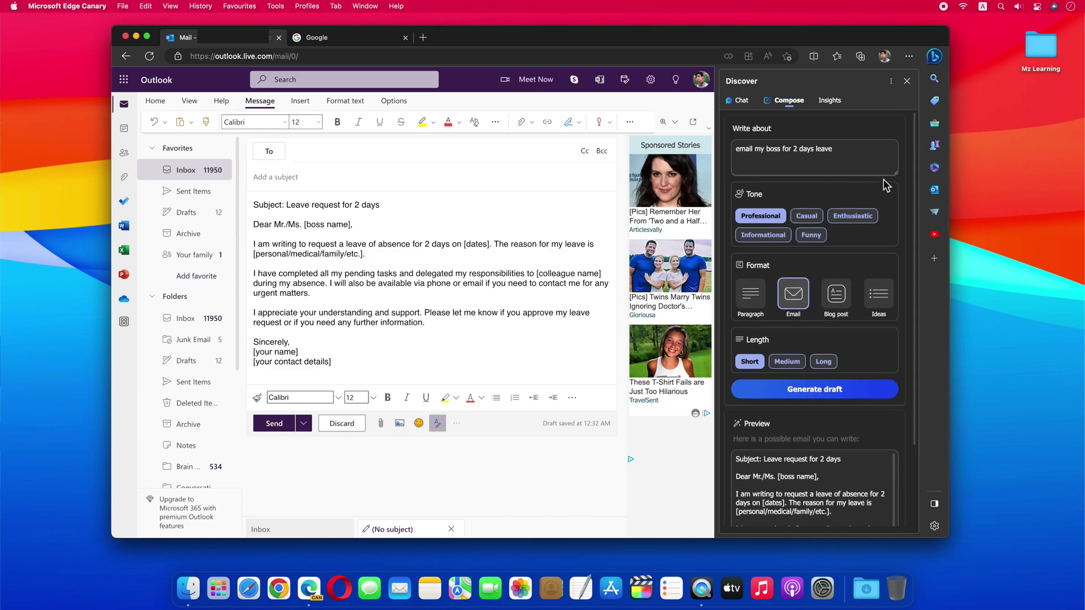
Generate an Informational Blog post draft on 'macOS Ventura vs Windows 11'.
{"action": "left_click_drag", "start_coordinate": [851, 156], "coordinate": [718, 154]}
{"action": "type", "text": "macOS Ventura vs Windows 11"}
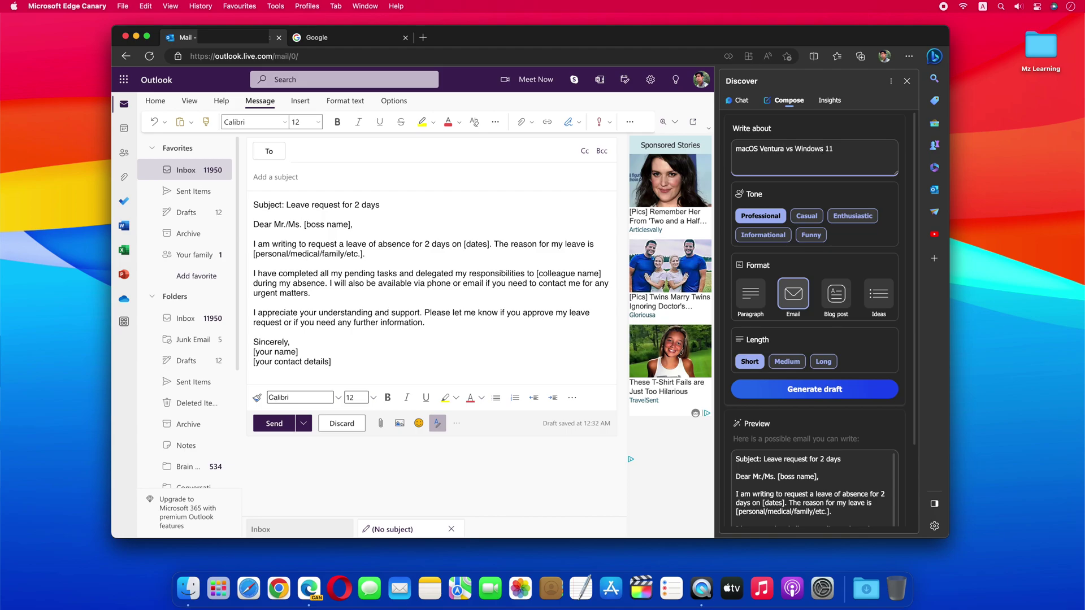
{"action": "left_click", "coordinate": [763, 236]}
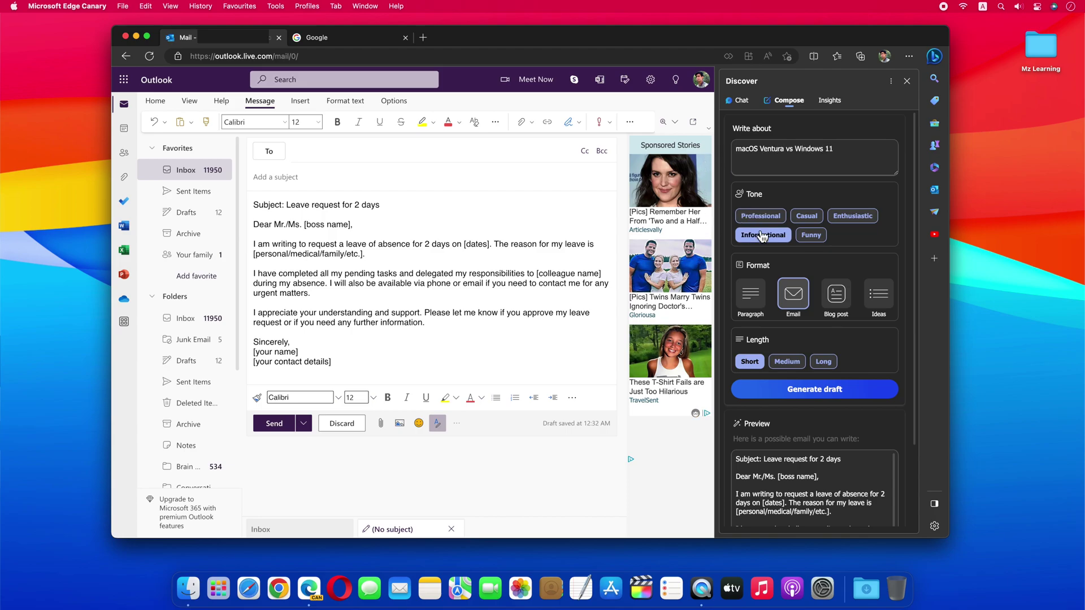
{"action": "left_click", "coordinate": [830, 290]}
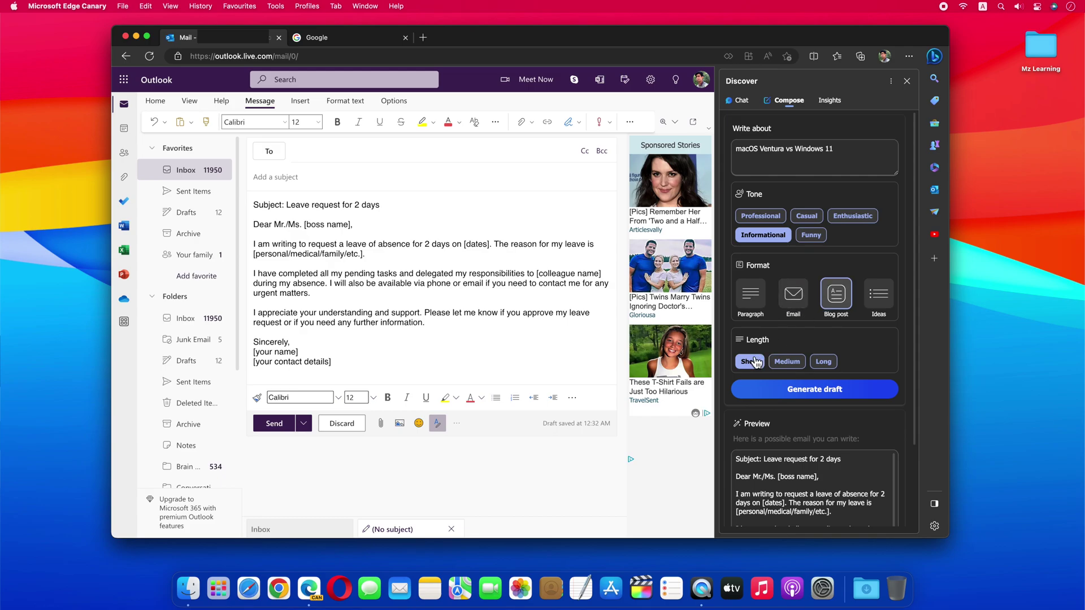
{"action": "left_click", "coordinate": [812, 393]}
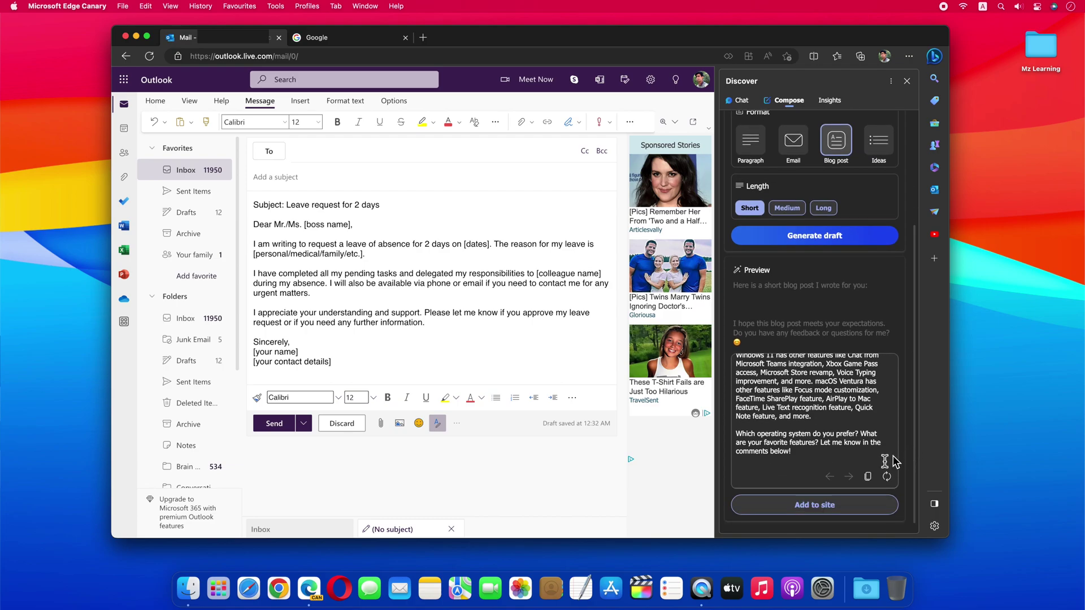
Replace the email body's leave-request text with the pasted blog post.
{"action": "left_click", "coordinate": [348, 364]}
{"action": "key", "text": "super+a"}
{"action": "key", "text": "BackSpace"}
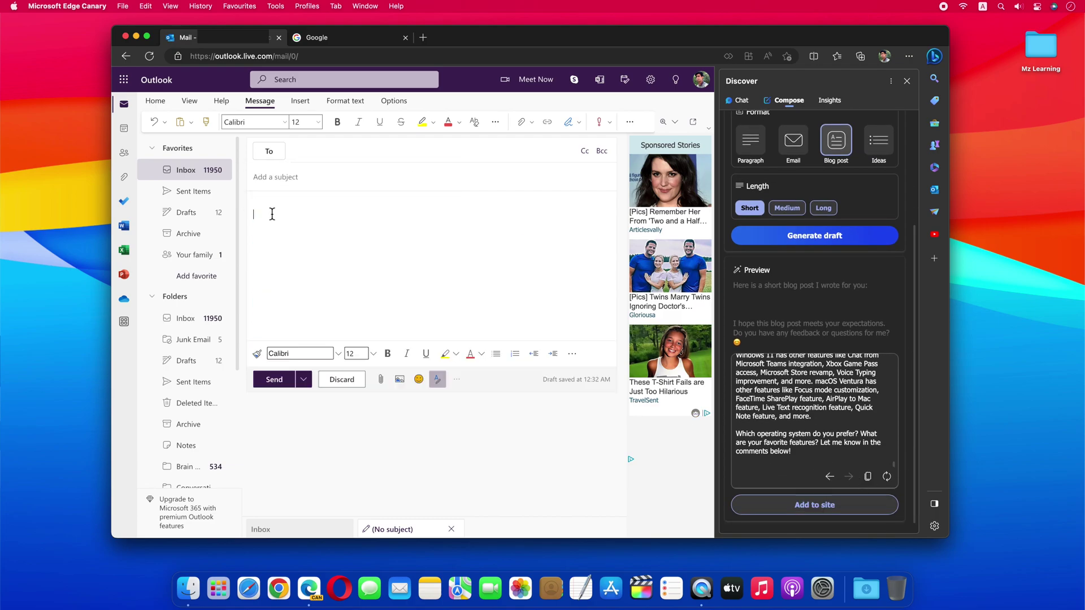
{"action": "key", "text": "super+v"}
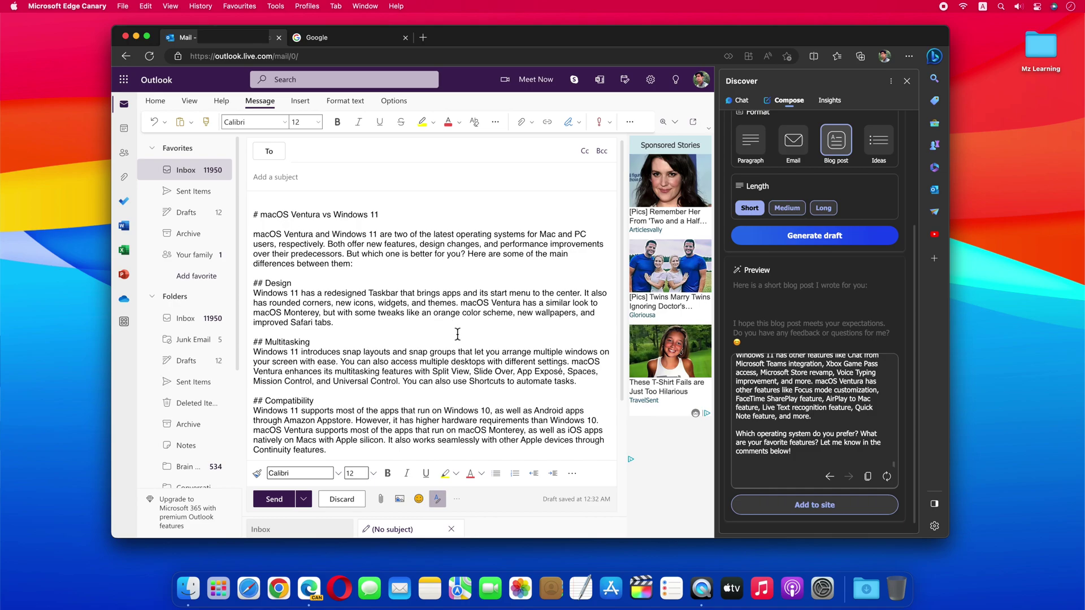
{"action": "scroll", "coordinate": [458, 334], "scroll_direction": "down", "scroll_amount": 5}
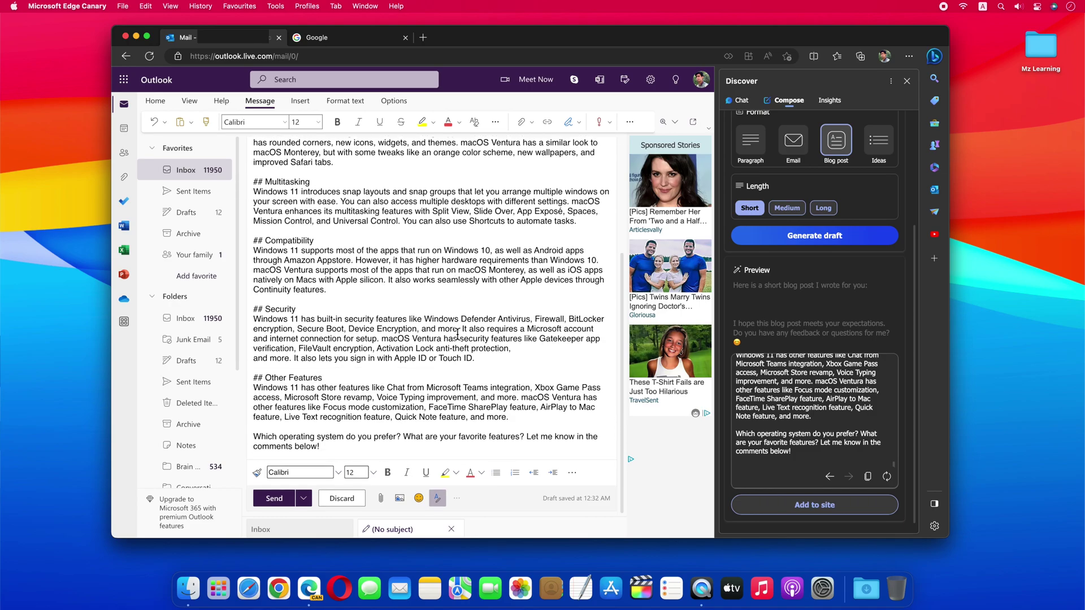
Show Discover's site Insights, then subscribe to Mz Learning on YouTube with All notifications.
{"action": "left_click", "coordinate": [831, 103]}
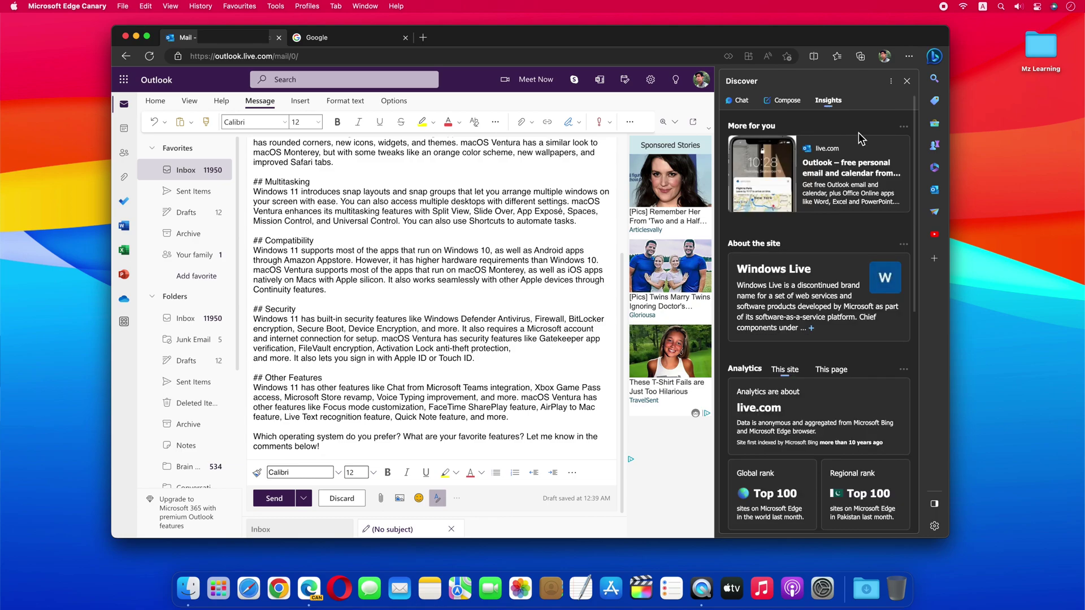
{"action": "scroll", "coordinate": [916, 203], "scroll_direction": "down", "scroll_amount": 1}
{"action": "left_click_drag", "start_coordinate": [914, 199], "coordinate": [907, 419]}
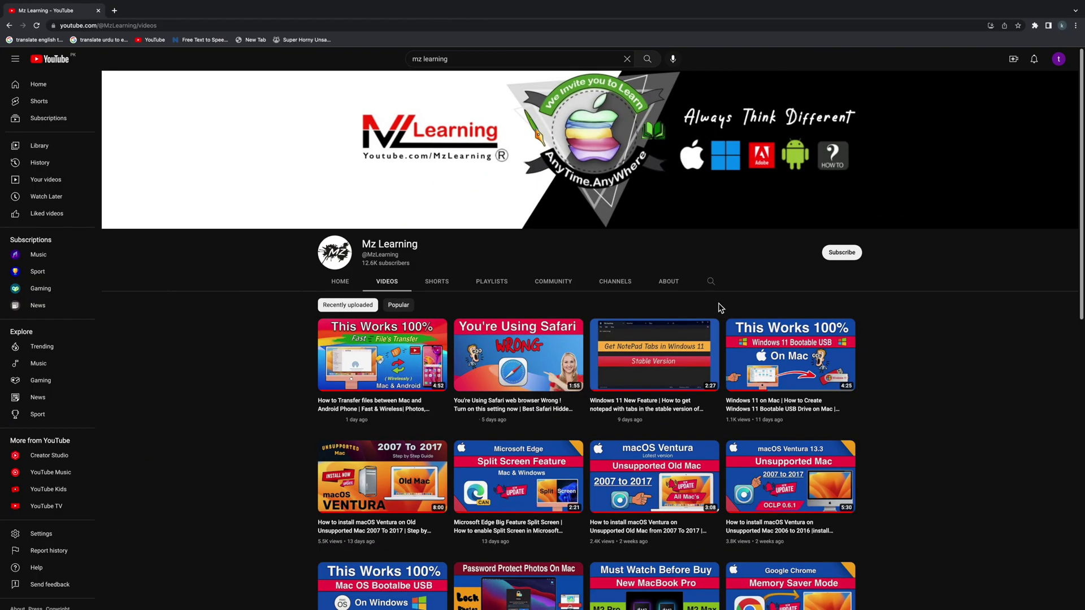
{"action": "left_click", "coordinate": [841, 252]}
{"action": "left_click", "coordinate": [816, 258]}
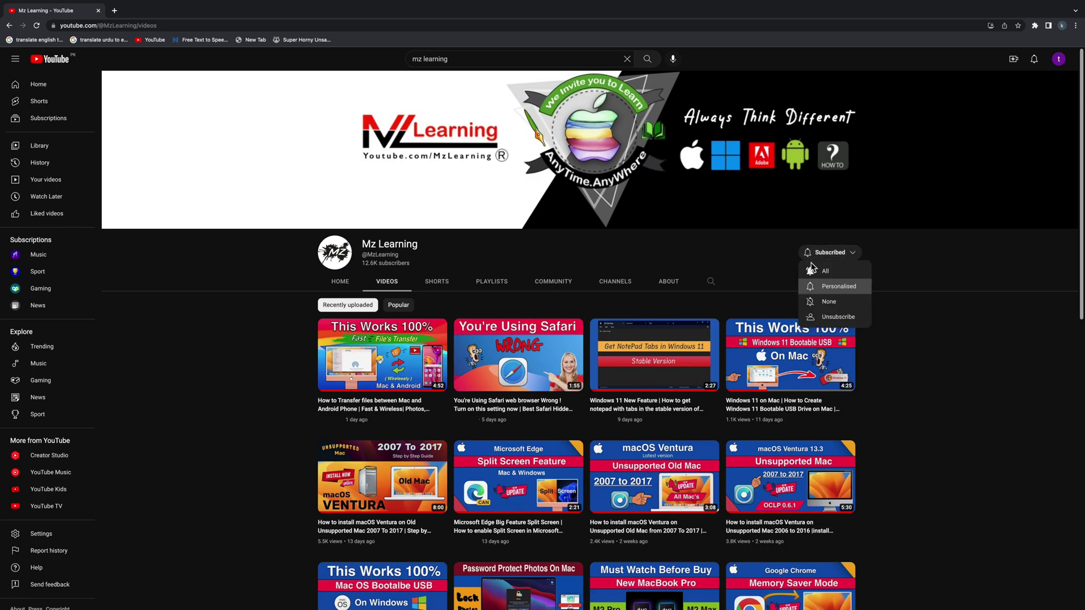